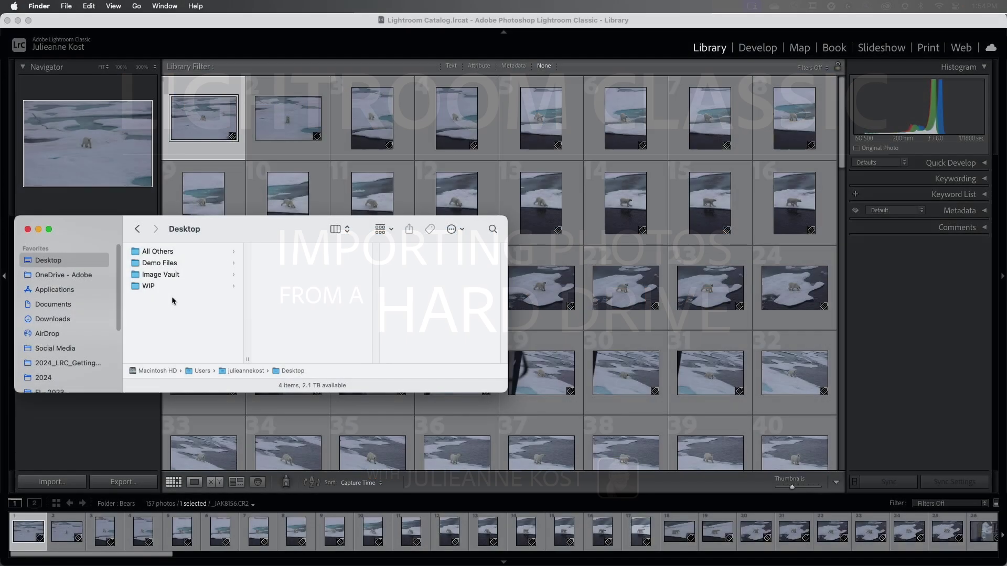
Step: Open Image Vault > Arctic Photos in Finder to show its 219 CR2 raw files
{"action": "left_click", "coordinate": [173, 277]}
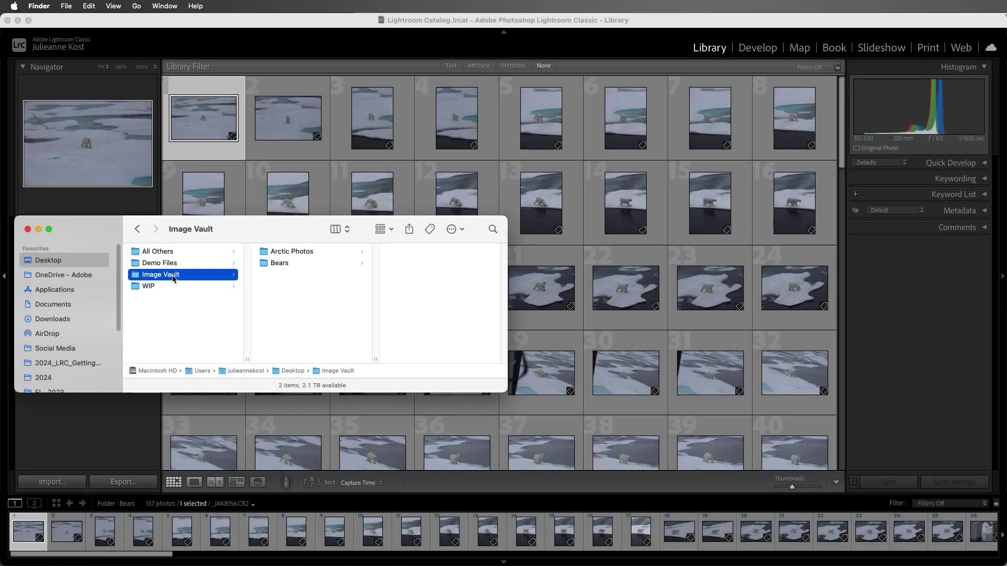
{"action": "left_click", "coordinate": [299, 253]}
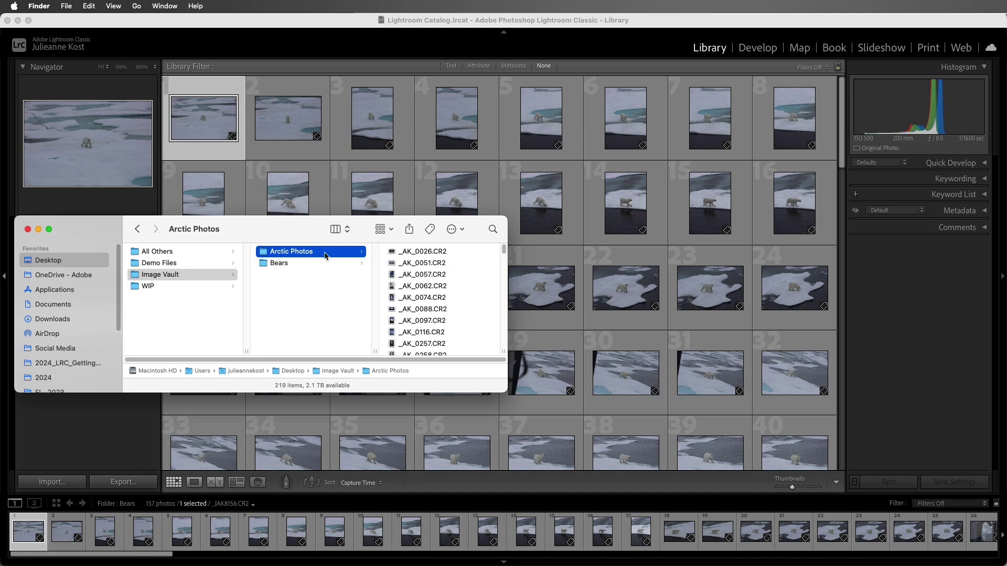
Step: Bring Lightroom Classic forward and open its Import window in Add mode
{"action": "left_click", "coordinate": [298, 215]}
{"action": "left_click", "coordinate": [105, 7]}
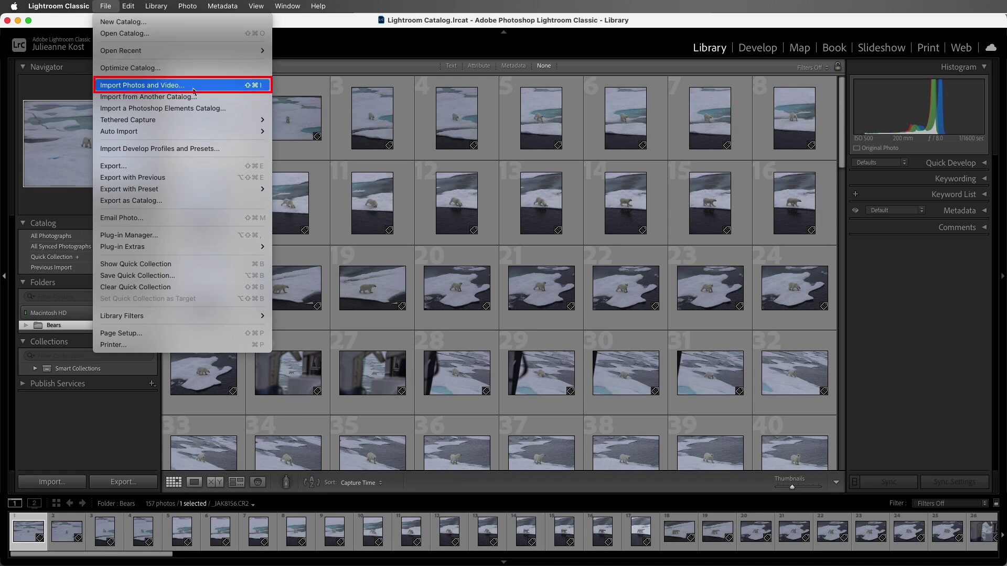
{"action": "left_click", "coordinate": [92, 373]}
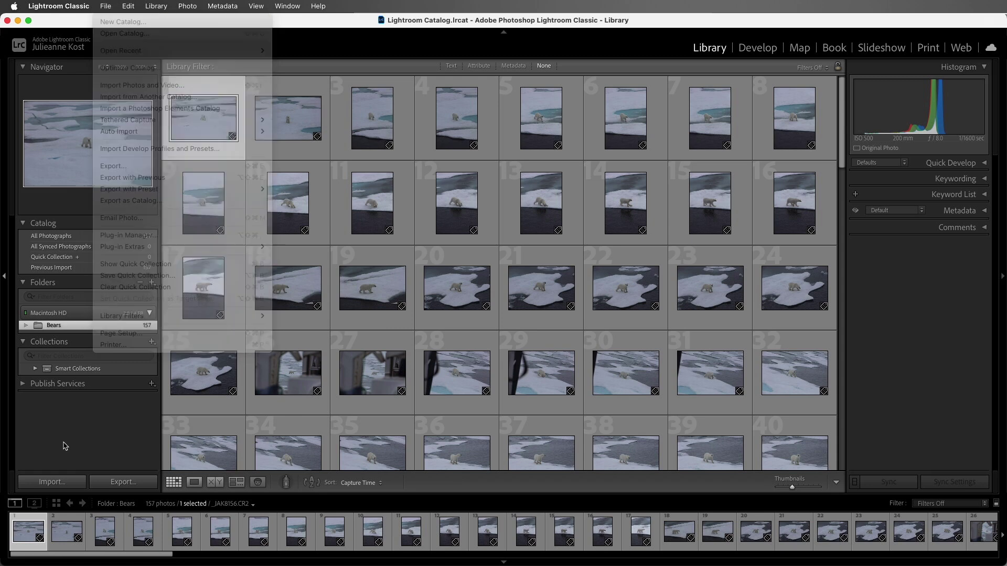
{"action": "left_click", "coordinate": [51, 482]}
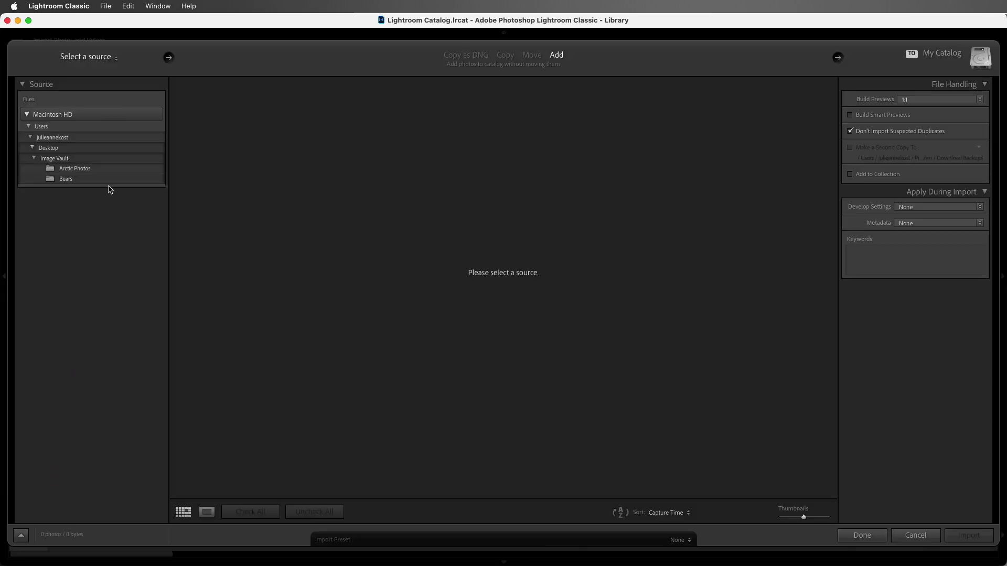
Step: Use the Desktop's Arctic Photos folder, subfolders included, as the import source
{"action": "left_click", "coordinate": [168, 59]}
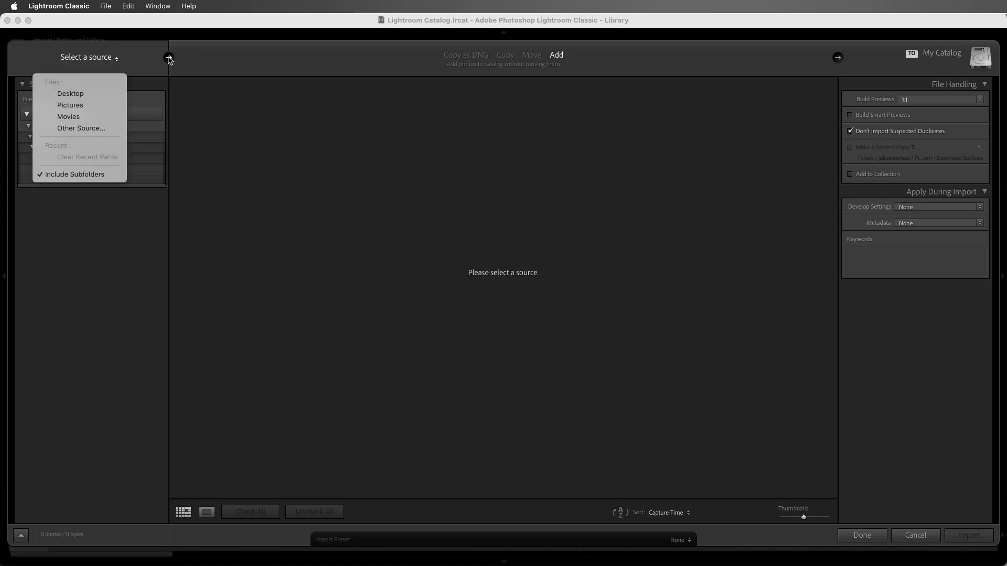
{"action": "left_click", "coordinate": [113, 93]}
{"action": "left_click", "coordinate": [108, 99]}
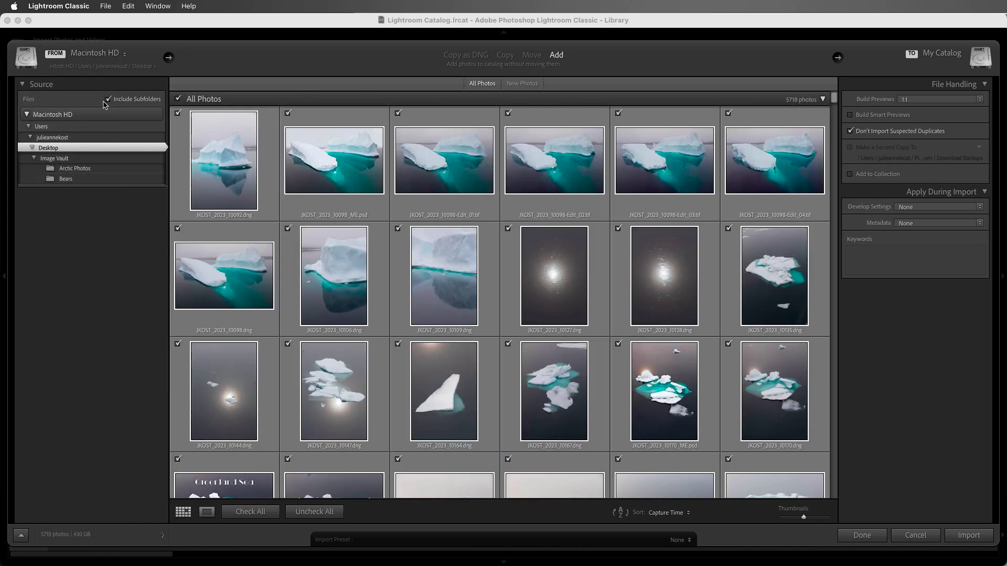
{"action": "left_click", "coordinate": [105, 173]}
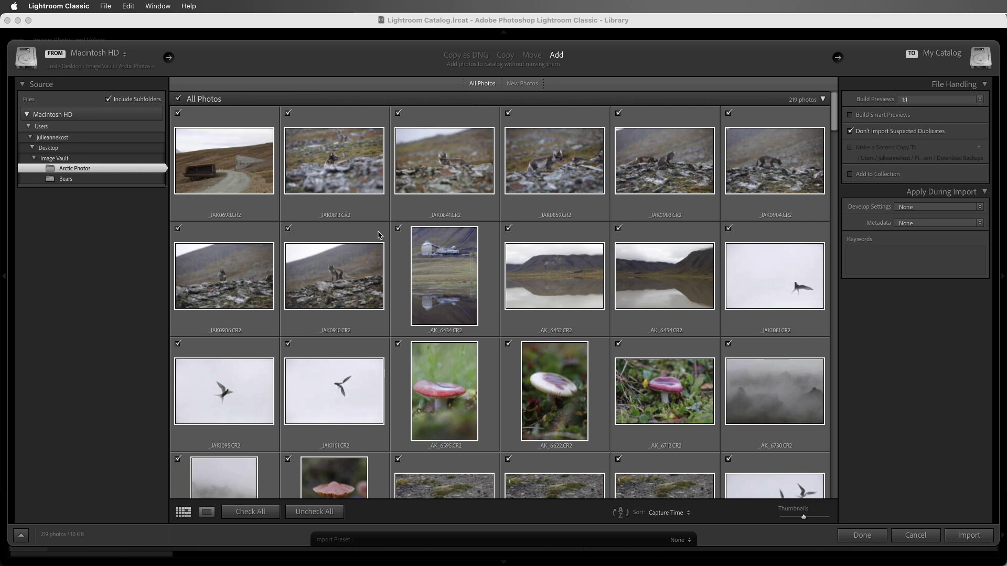
Step: Enlarge fox photo JAK0910 to 100% and pan across the fox's face
{"action": "double_click", "coordinate": [337, 285]}
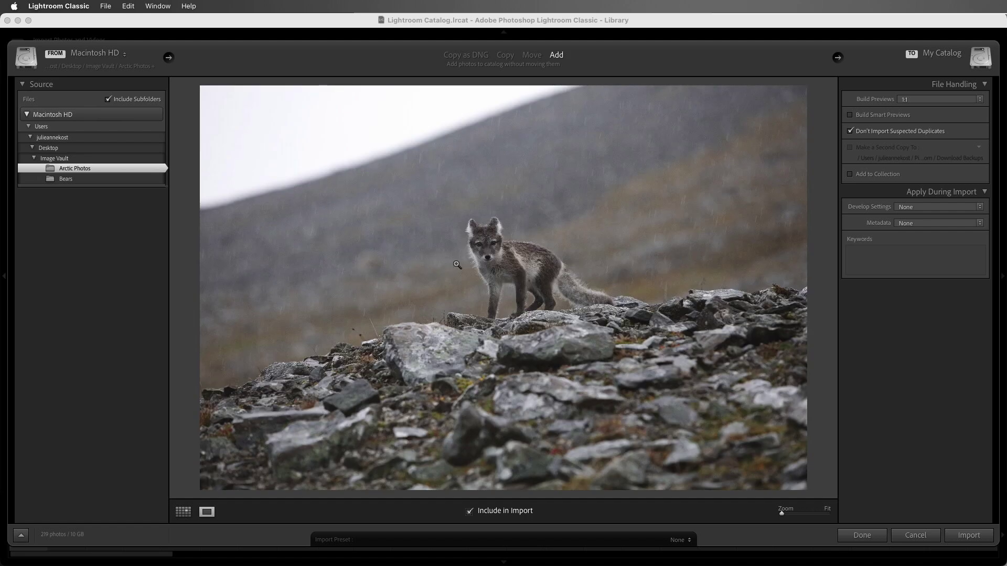
{"action": "left_click", "coordinate": [483, 247]}
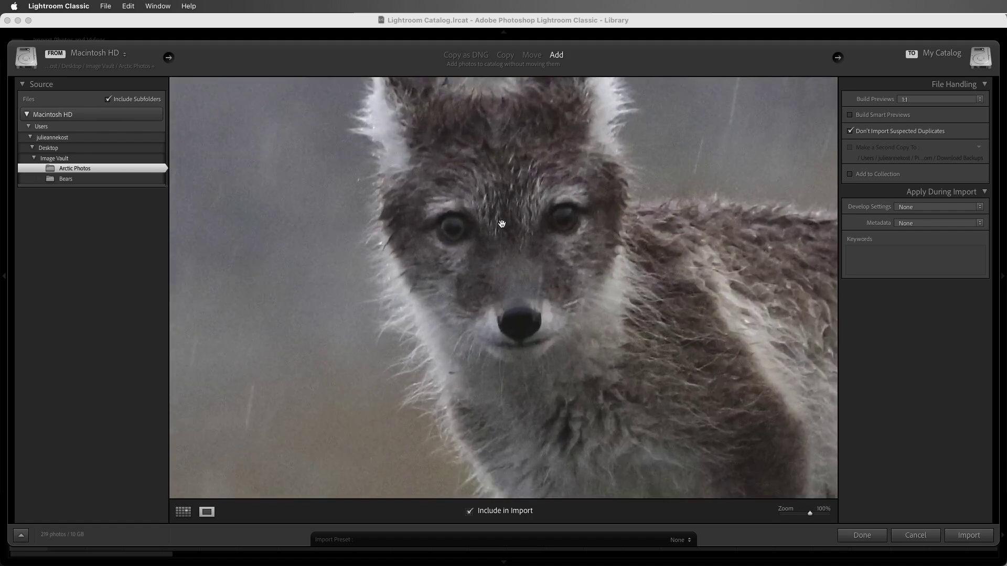
{"action": "left_click_drag", "start_coordinate": [499, 223], "coordinate": [355, 288]}
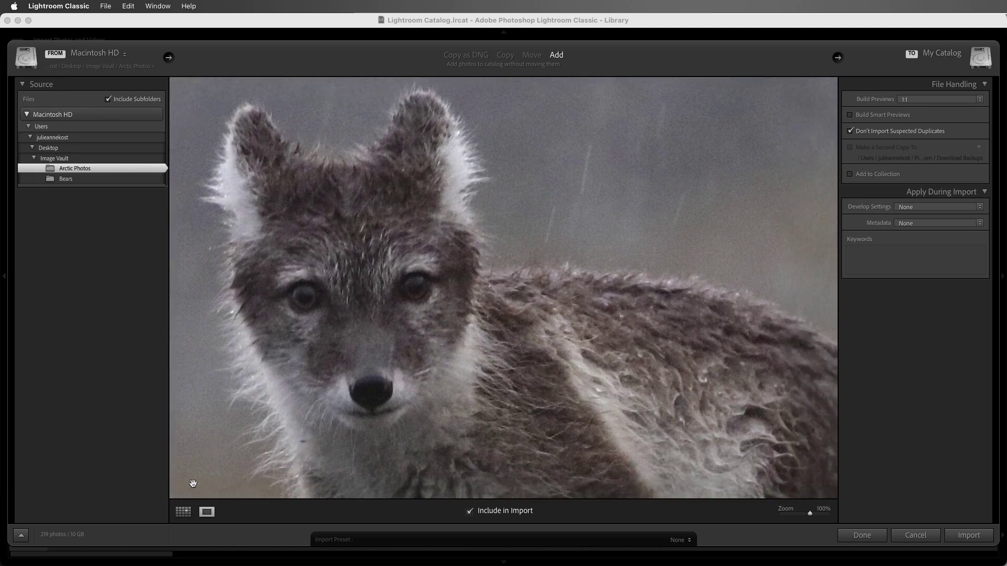
Step: Back in Grid, try checking only JAK0813–JAK0910, then re-check all 219 photos
{"action": "left_click", "coordinate": [183, 512]}
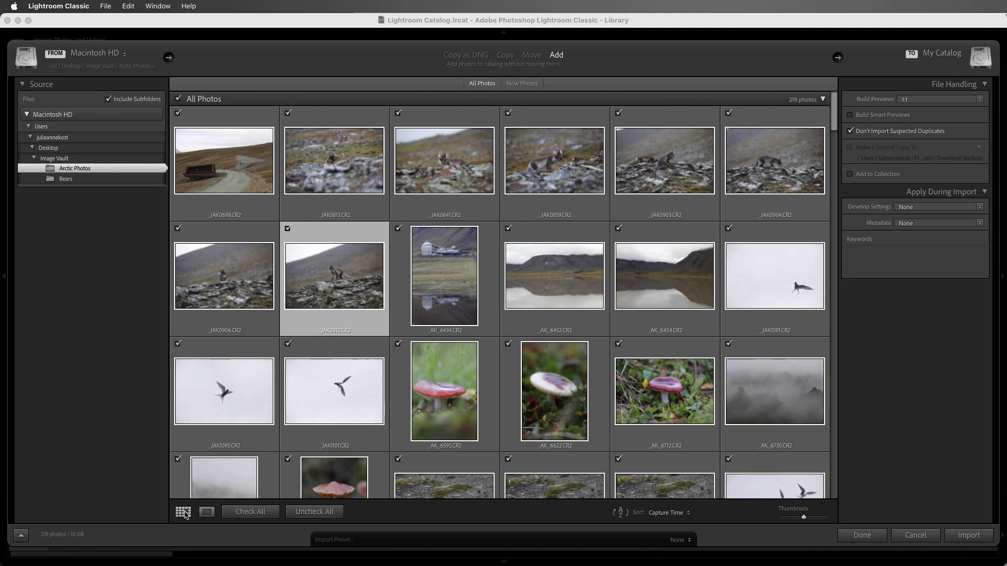
{"action": "left_click", "coordinate": [304, 512]}
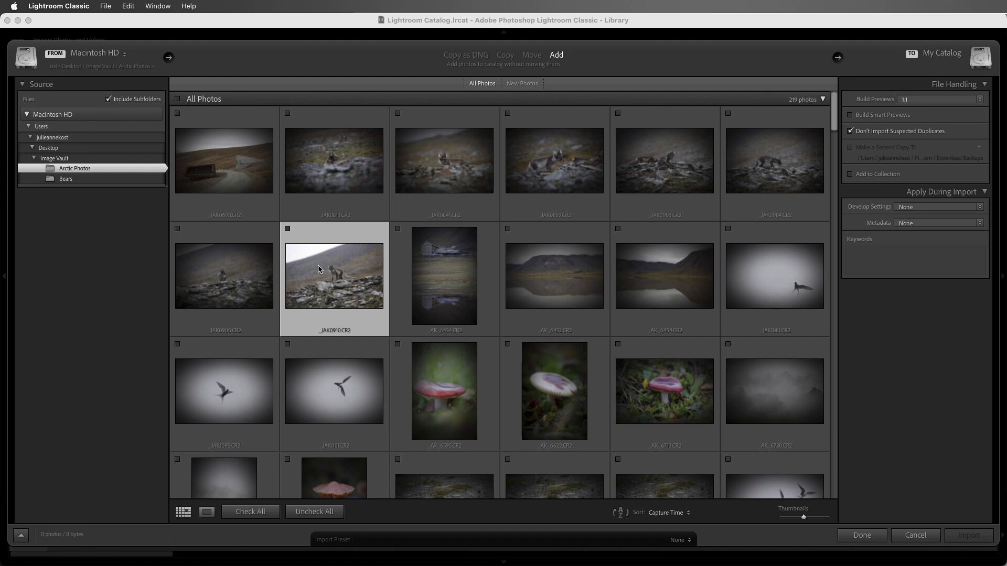
{"action": "left_click", "coordinate": [328, 171]}
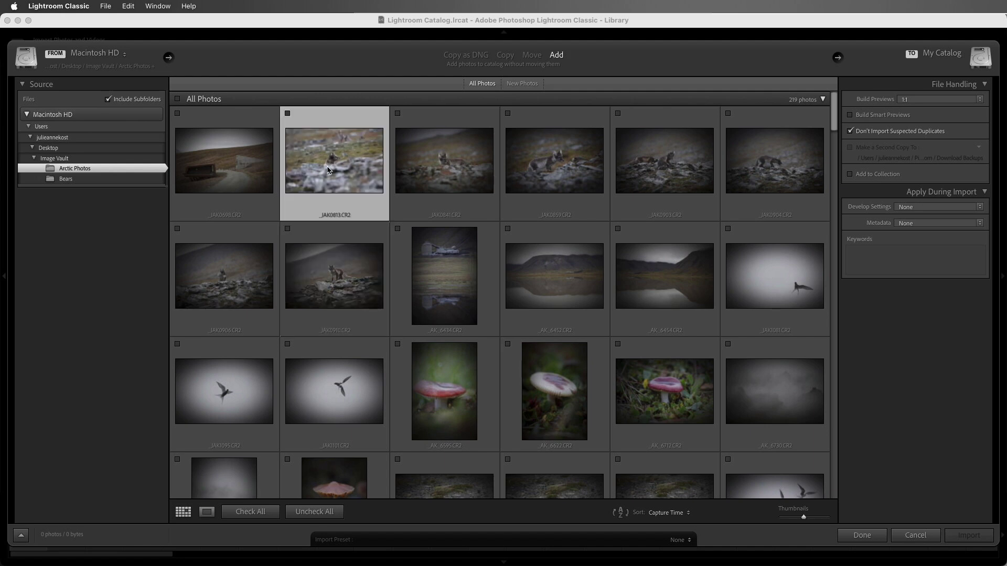
{"action": "left_click", "coordinate": [323, 274], "text": "shift"}
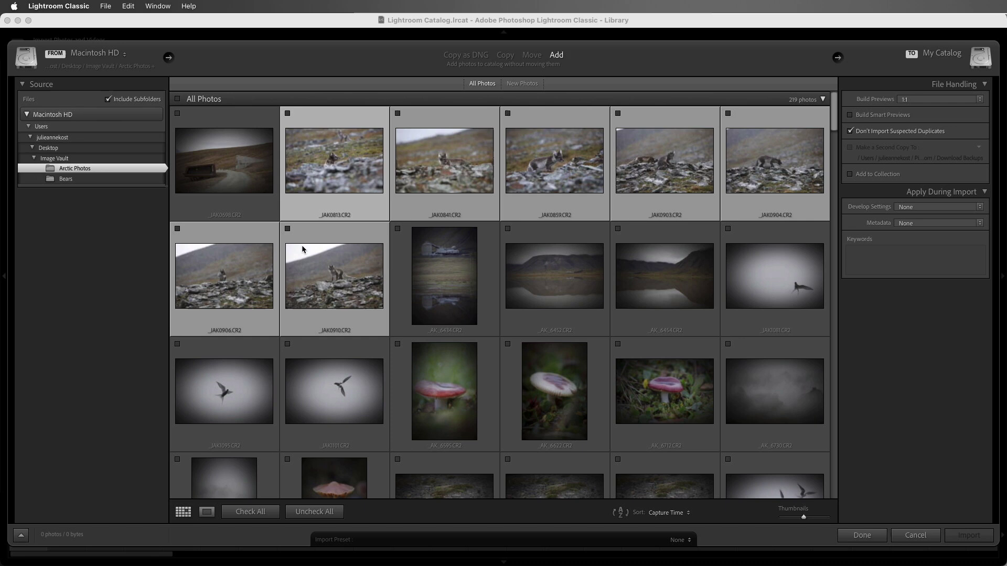
{"action": "left_click", "coordinate": [287, 229]}
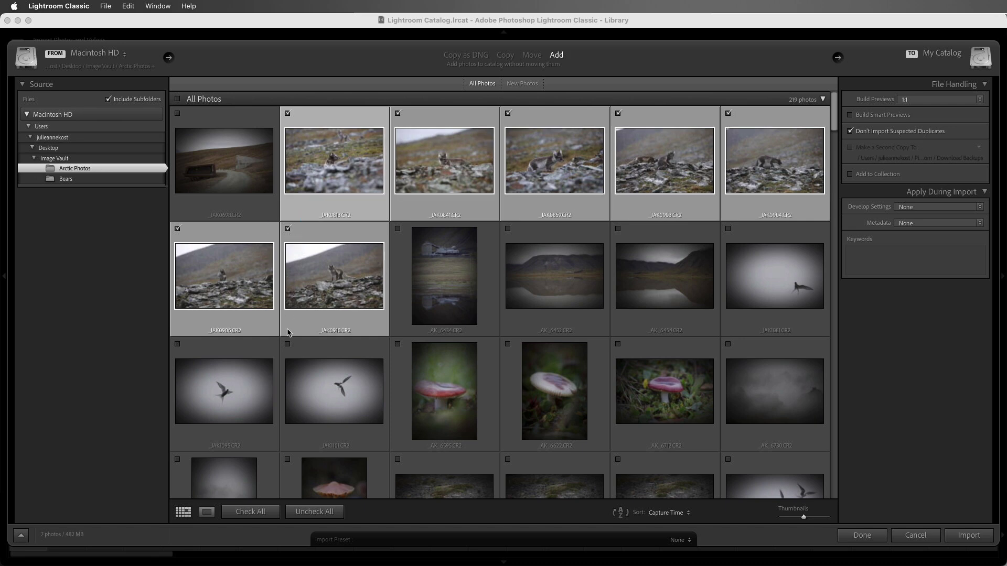
{"action": "left_click", "coordinate": [273, 513]}
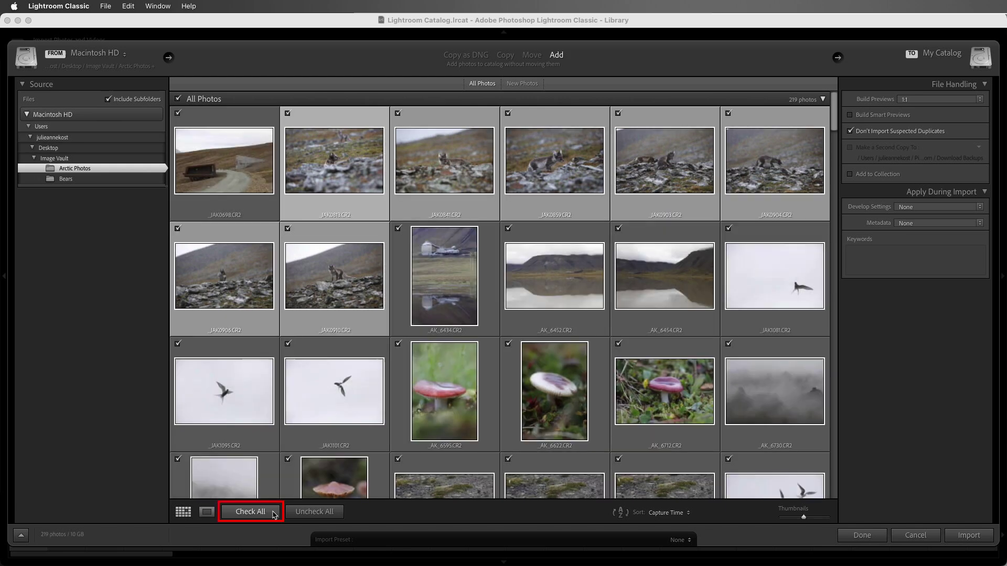
Step: Sort import thumbnails by File Name and enlarge them to five per row
{"action": "left_click", "coordinate": [660, 515]}
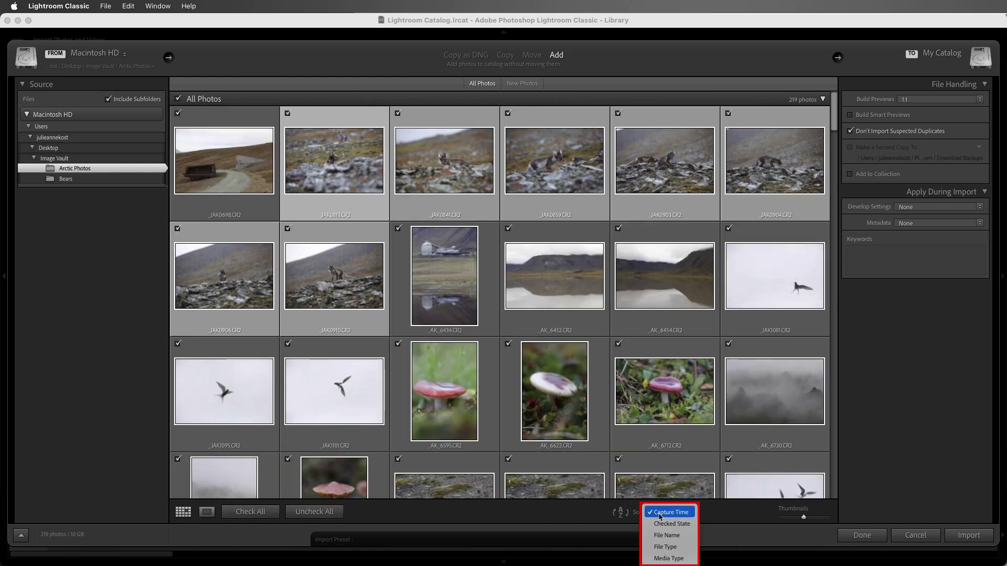
{"action": "left_click", "coordinate": [660, 535]}
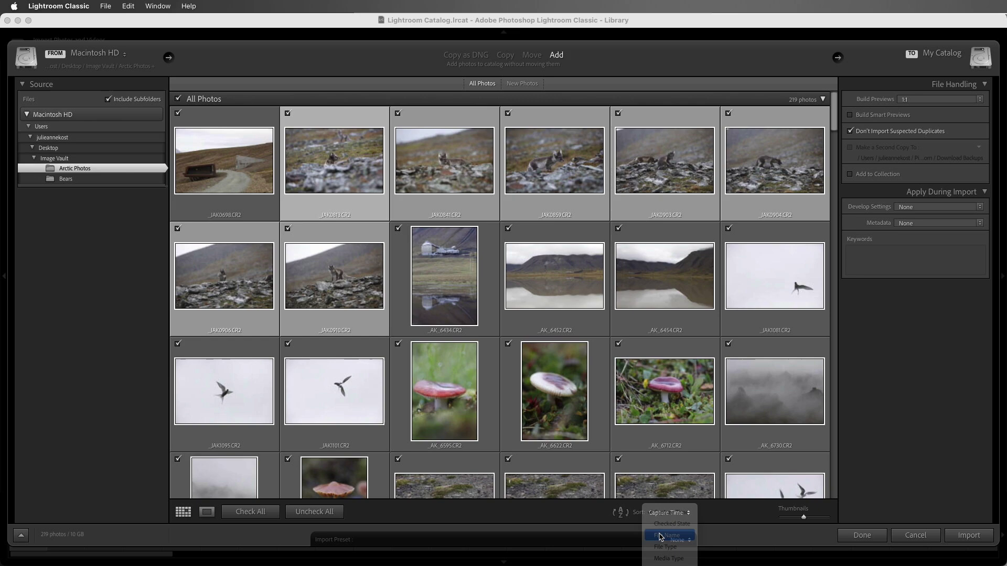
{"action": "left_click", "coordinate": [804, 517]}
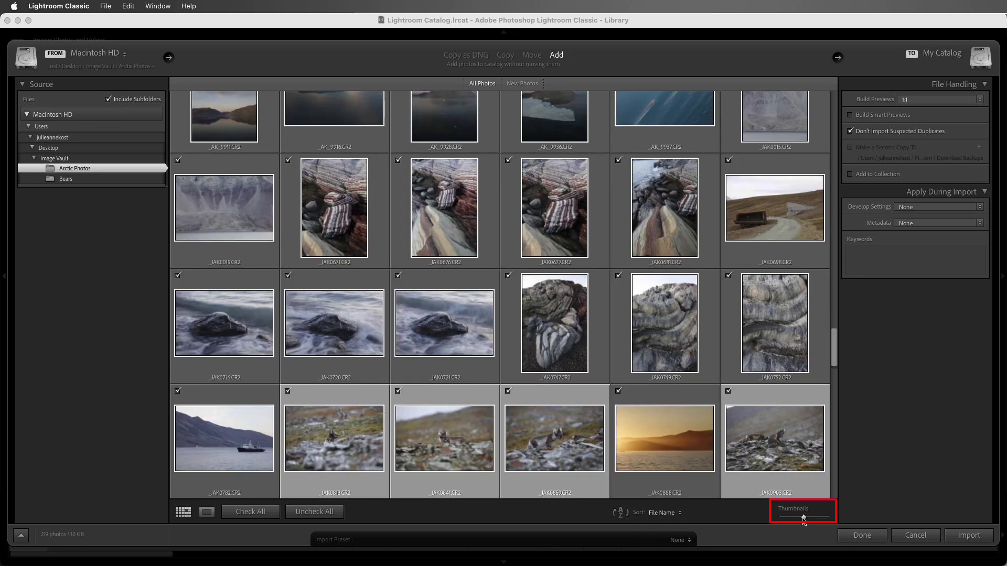
{"action": "left_click_drag", "start_coordinate": [804, 517], "coordinate": [809, 519]}
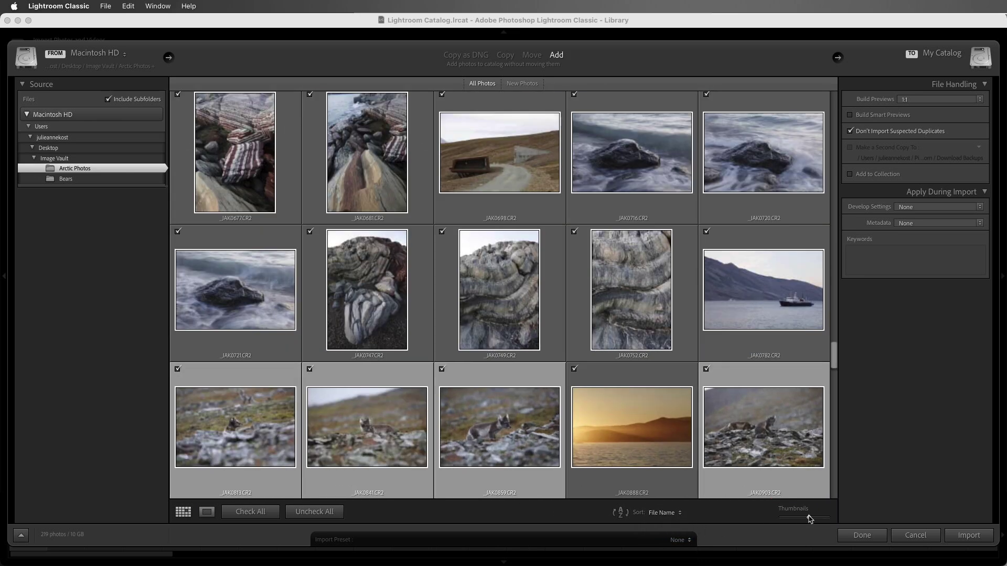
{"action": "left_click", "coordinate": [94, 536]}
{"action": "mouse_move", "coordinate": [93, 536]}
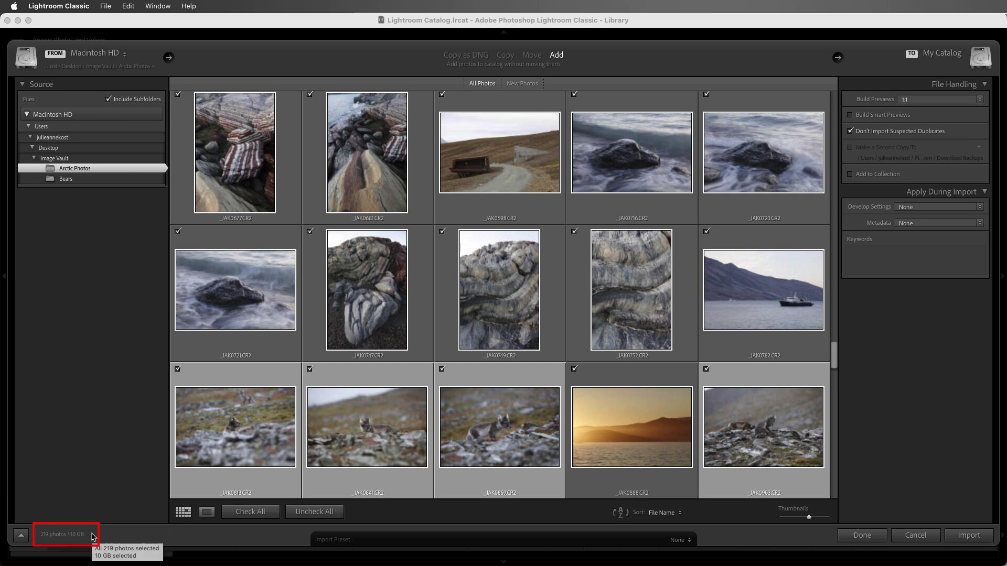
{"action": "left_click", "coordinate": [960, 101]}
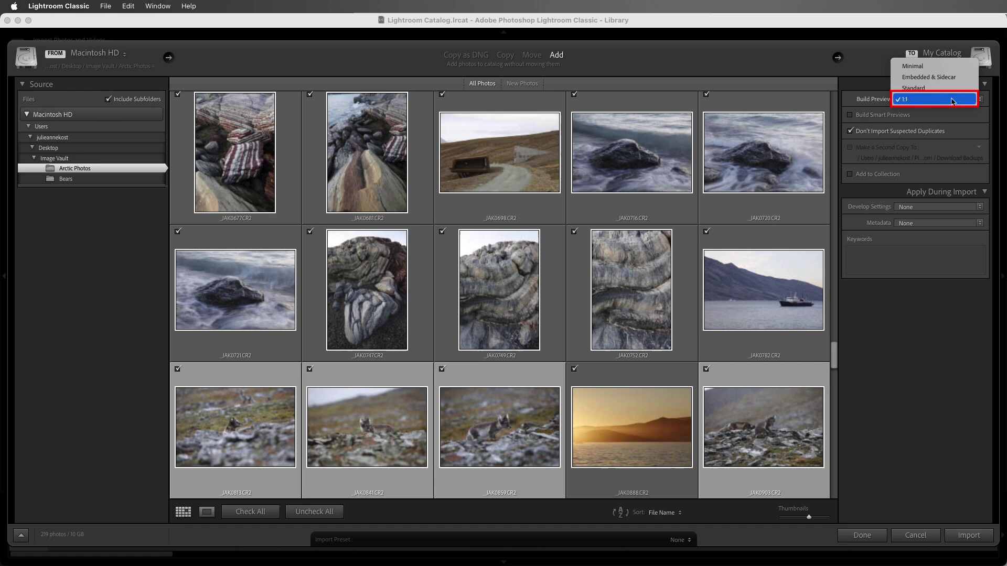
{"action": "left_click", "coordinate": [953, 100]}
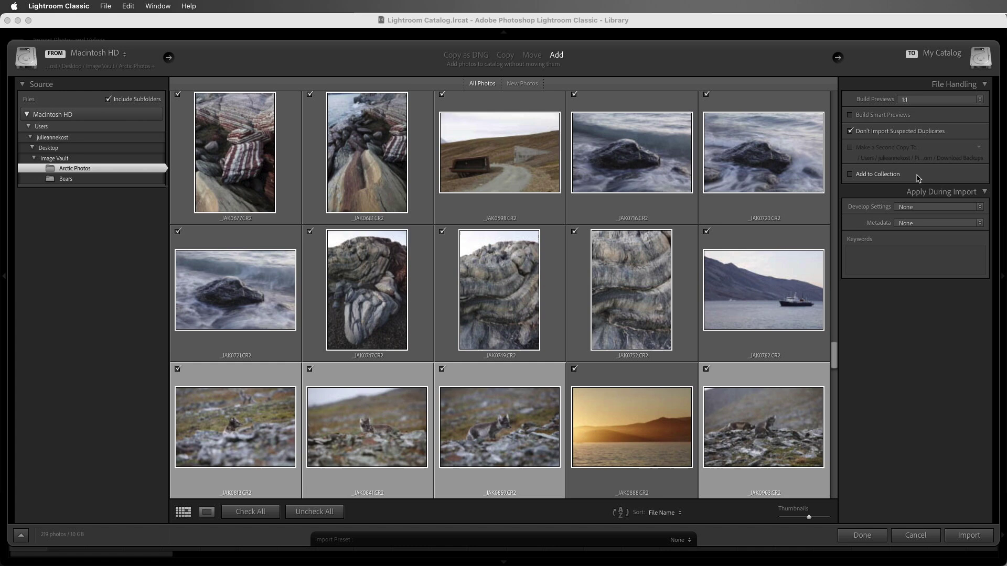
{"action": "left_click", "coordinate": [980, 208]}
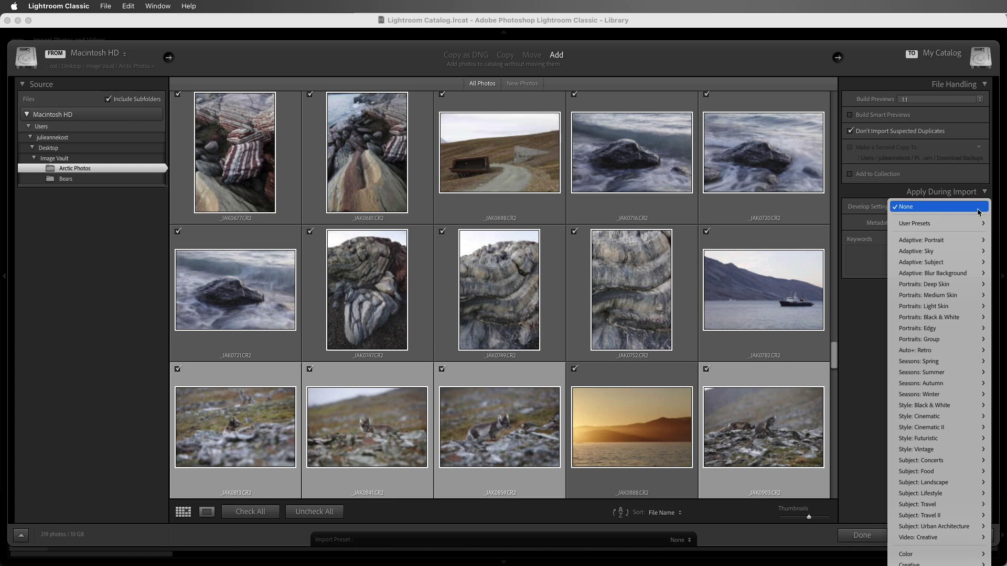
{"action": "mouse_move", "coordinate": [929, 400]}
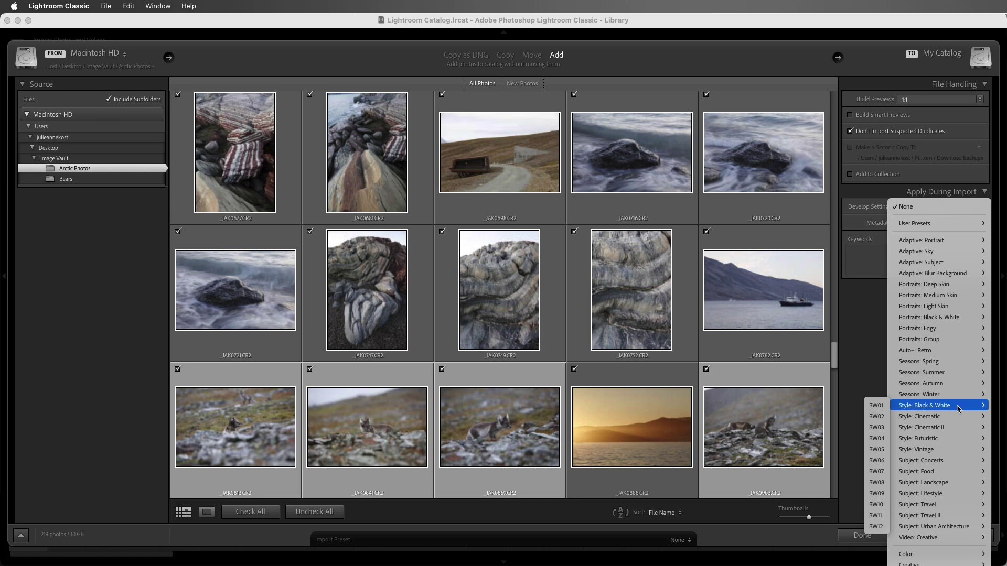
{"action": "left_click", "coordinate": [875, 368]}
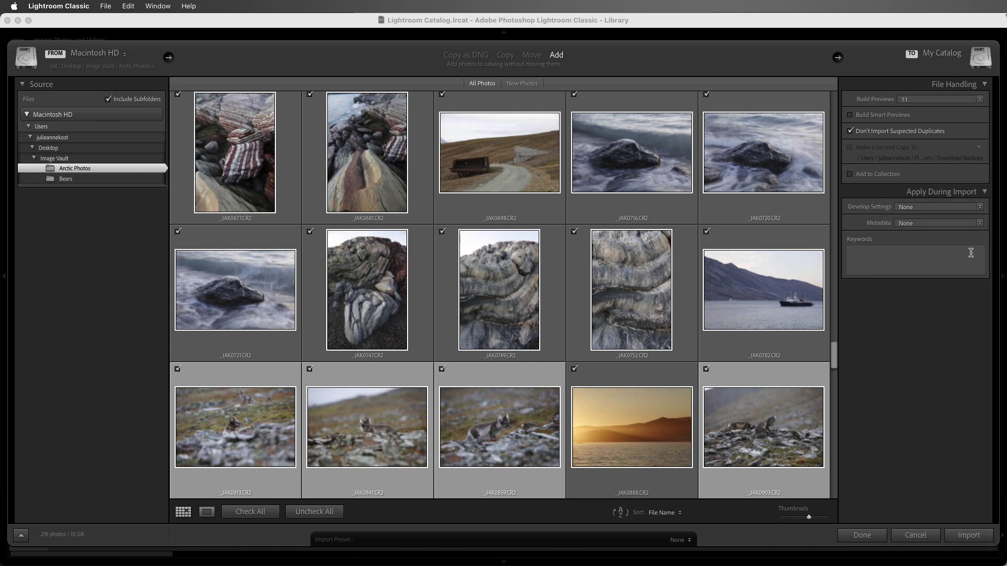
Step: Start a new metadata preset with a 2024 copyright notice, Copyrighted status and info URL
{"action": "left_click", "coordinate": [979, 223]}
{"action": "left_click", "coordinate": [964, 278]}
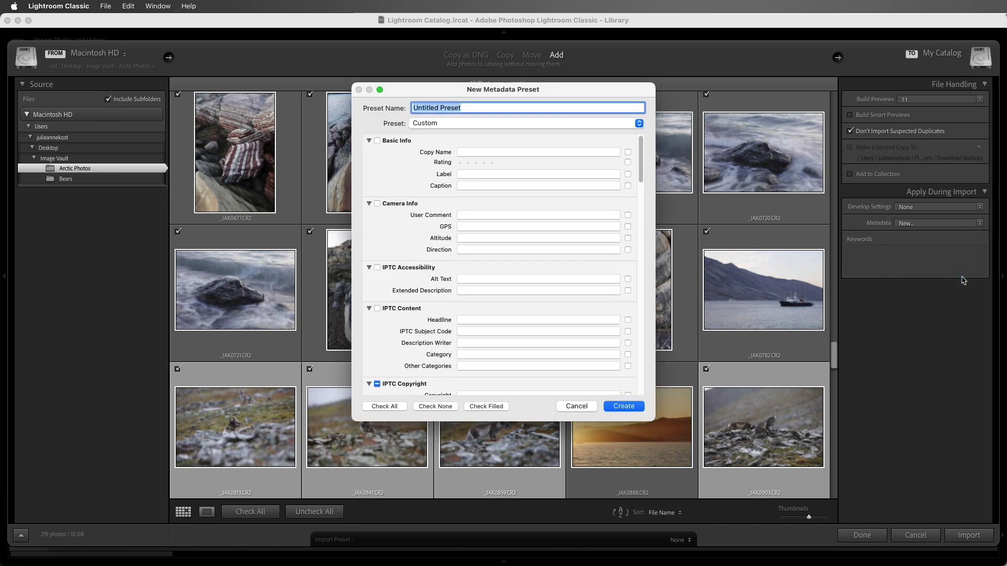
{"action": "left_click_drag", "start_coordinate": [641, 168], "coordinate": [641, 193]}
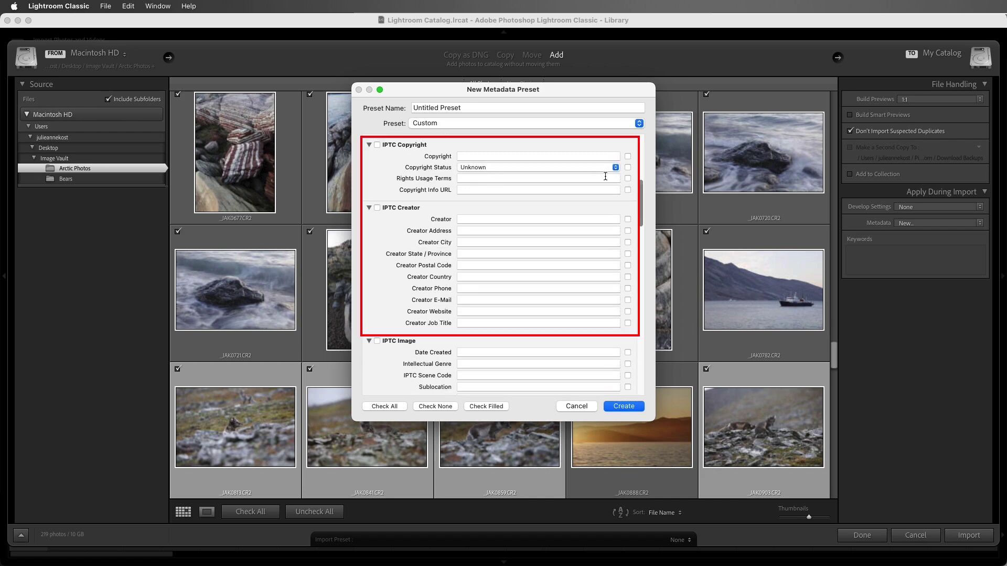
{"action": "left_click", "coordinate": [462, 155]}
{"action": "type", "text": "2024 Julieanne Kost"}
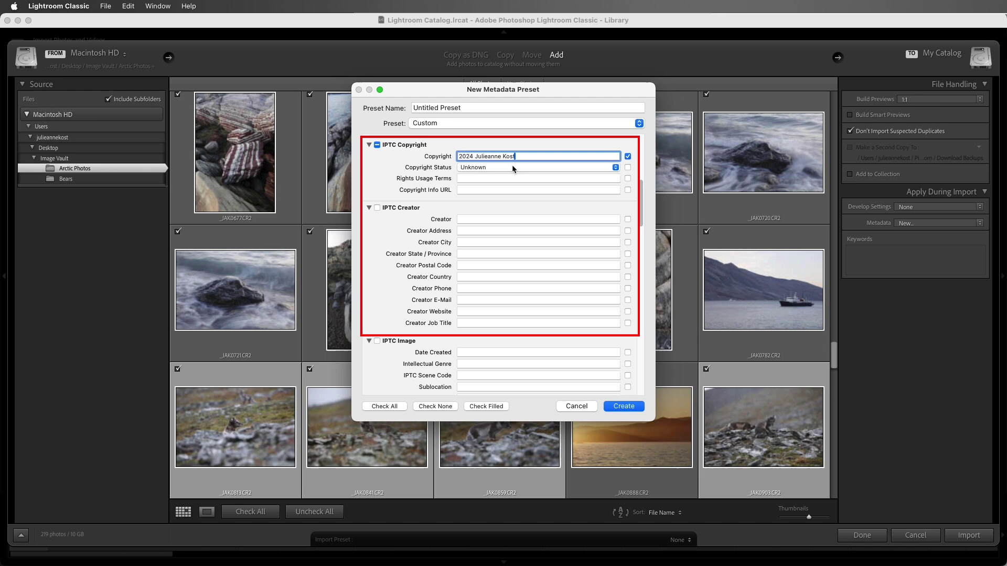
{"action": "left_click", "coordinate": [606, 168]}
{"action": "left_click", "coordinate": [606, 179]}
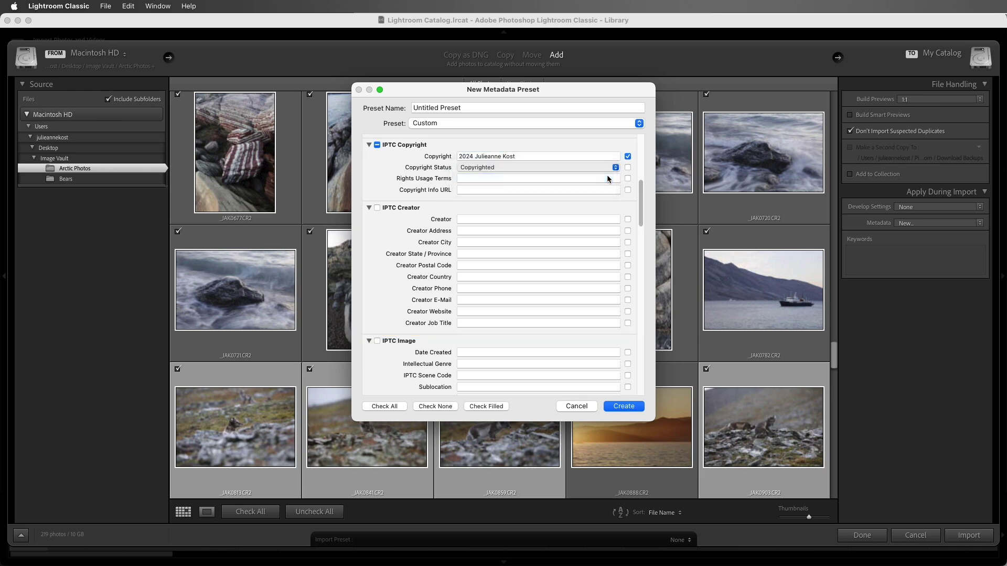
{"action": "left_click", "coordinate": [499, 189]}
{"action": "type", "text": "jkost.com"}
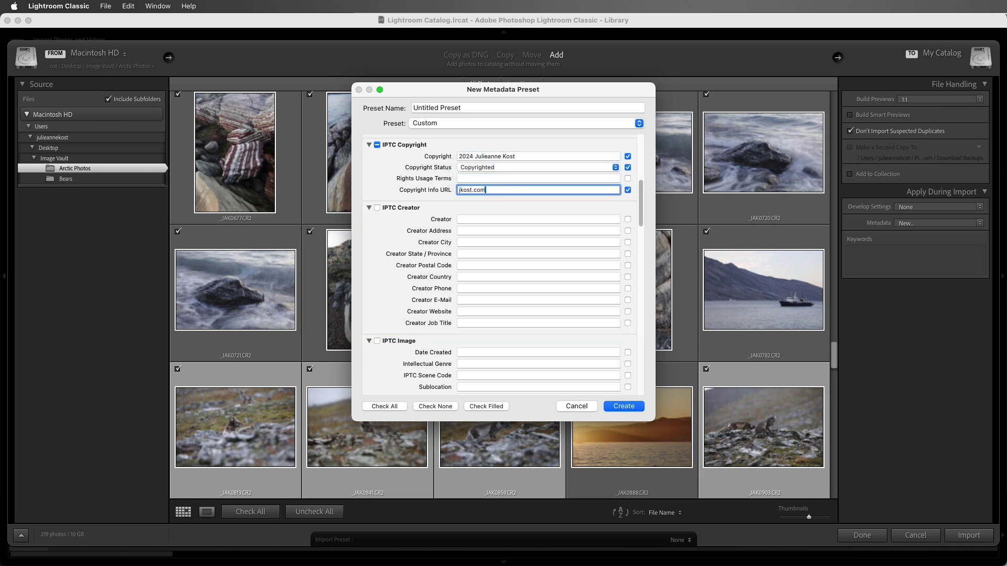
Step: Fill in the creator's name, city, state, postal code, country and website
{"action": "left_click", "coordinate": [488, 218]}
{"action": "type", "text": "J"}
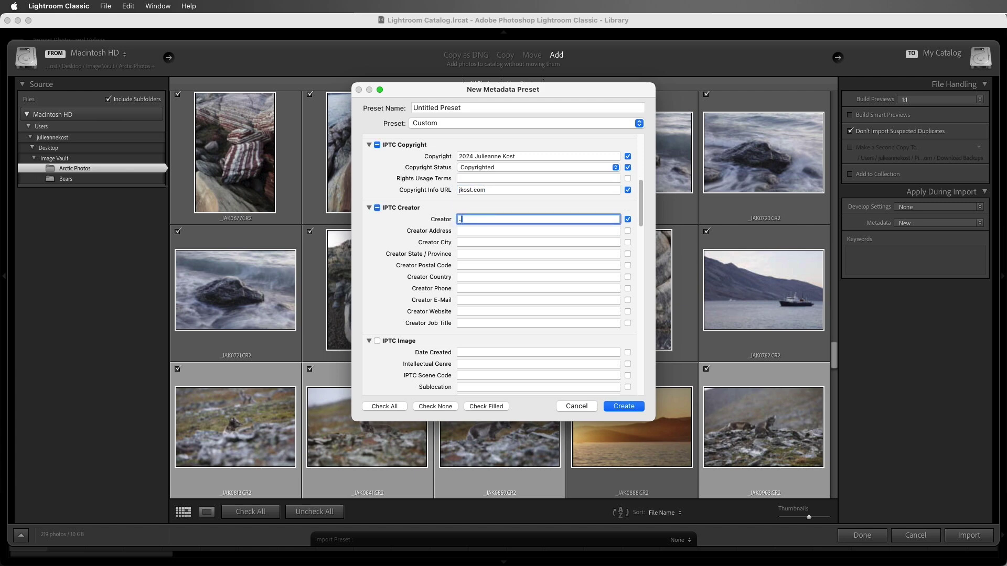
{"action": "type", "text": "ulieanne Kost"}
{"action": "left_click", "coordinate": [538, 241]}
{"action": "type", "text": "San "}
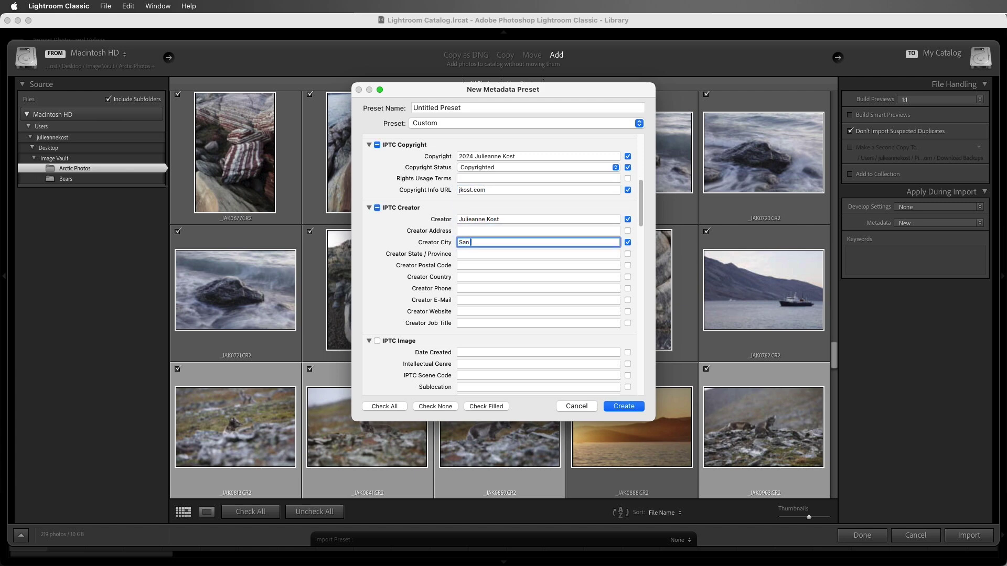
{"action": "type", "text": "Jose"}
{"action": "key", "text": "Tab"}
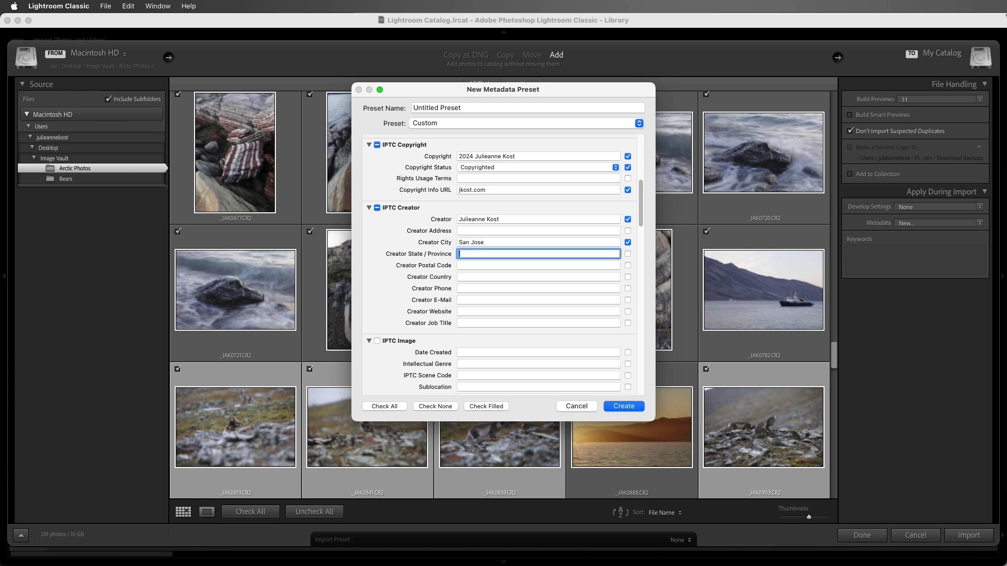
{"action": "type", "text": "CA"}
{"action": "key", "text": "Tab"}
{"action": "type", "text": "95110"}
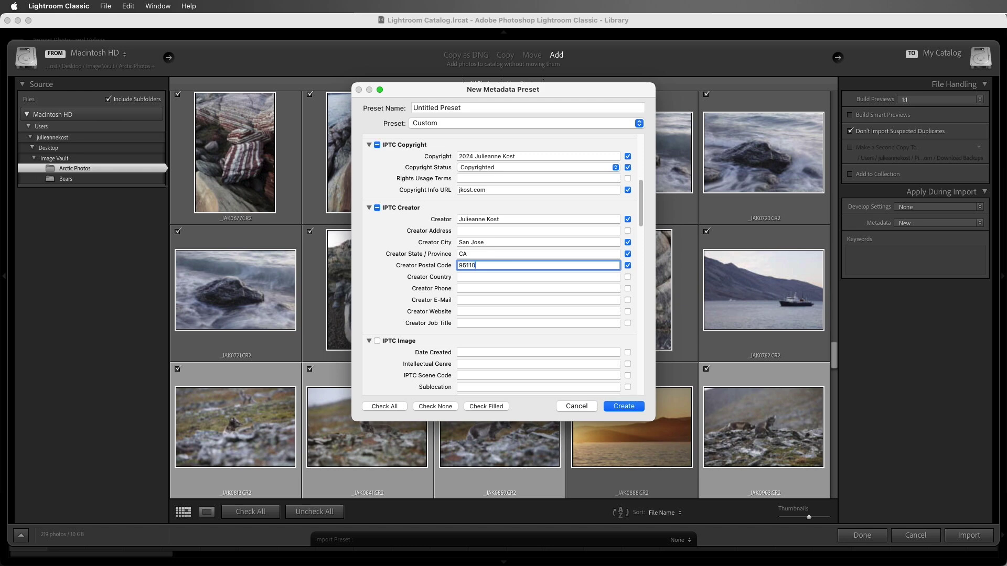
{"action": "key", "text": "Tab"}
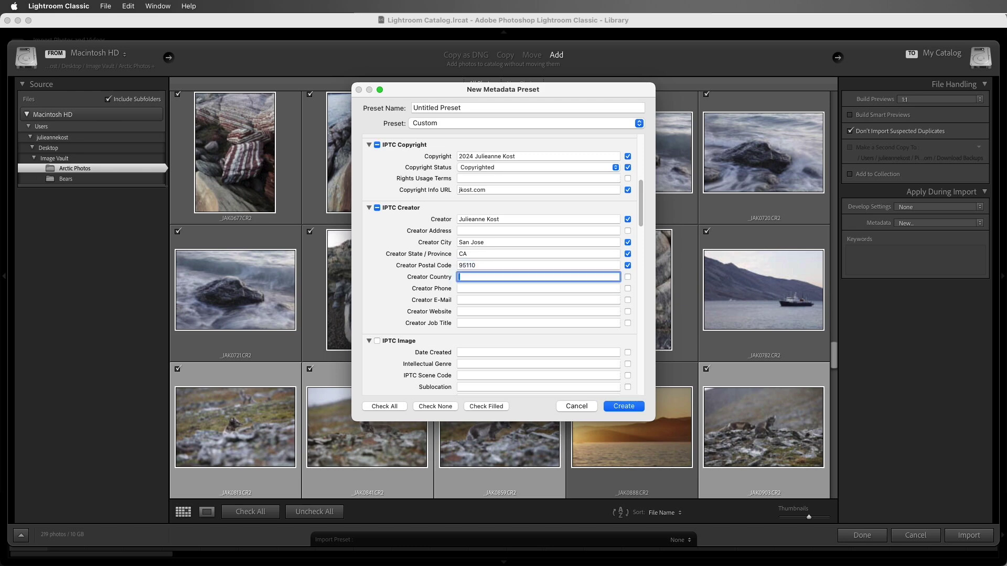
{"action": "type", "text": "USA"}
{"action": "key", "text": "Tab"}
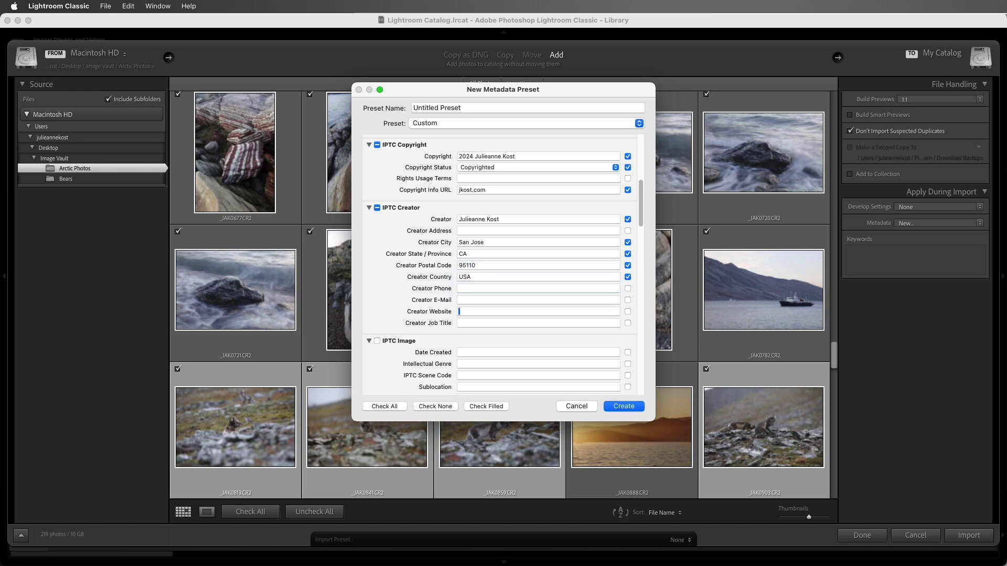
{"action": "type", "text": "jkost.com"}
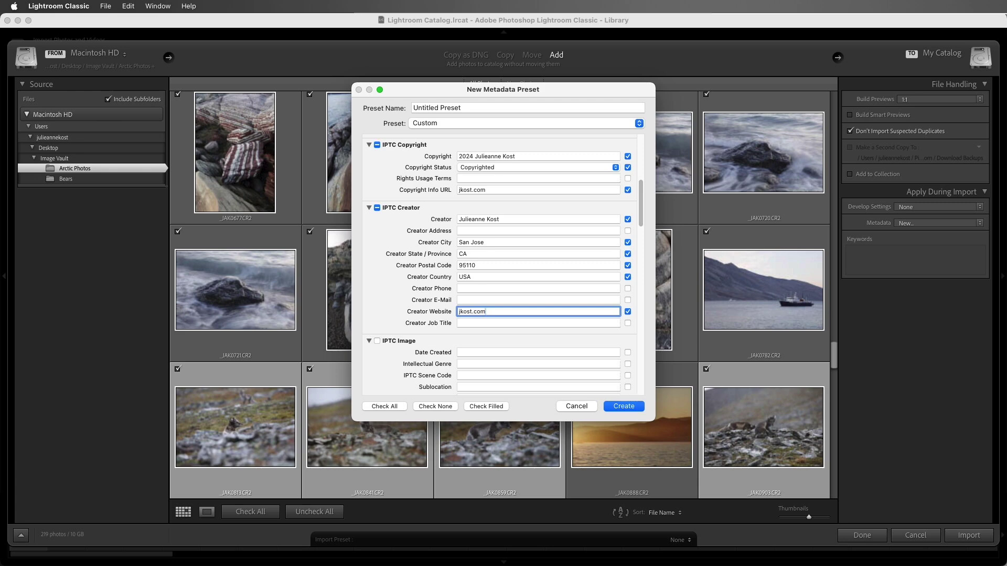
Step: Name the preset '2024' plus the photographer's name and create it
{"action": "left_click", "coordinate": [527, 107]}
{"action": "type", "text": "2024 Juliean"}
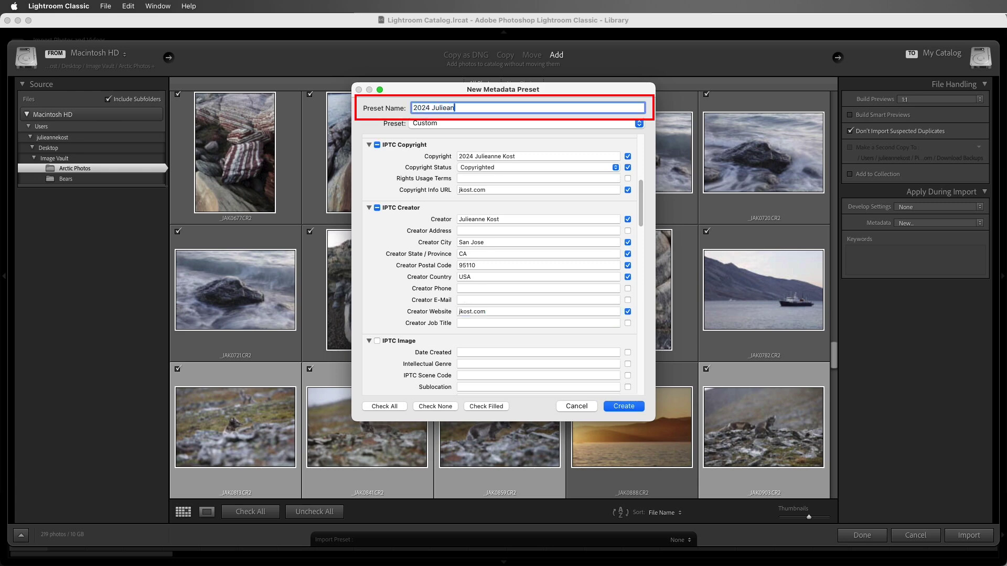
{"action": "type", "text": "ne Kost"}
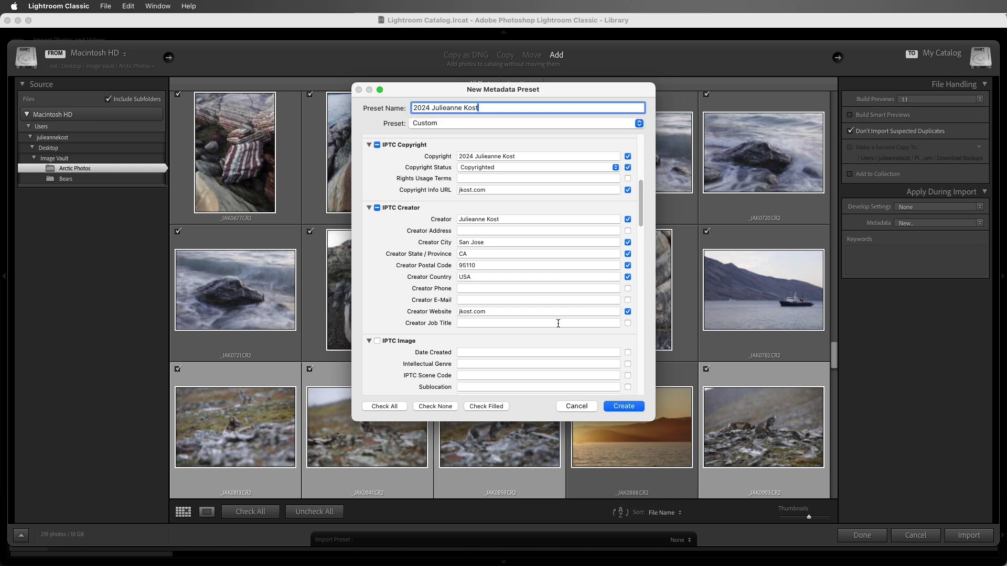
{"action": "left_click", "coordinate": [628, 410]}
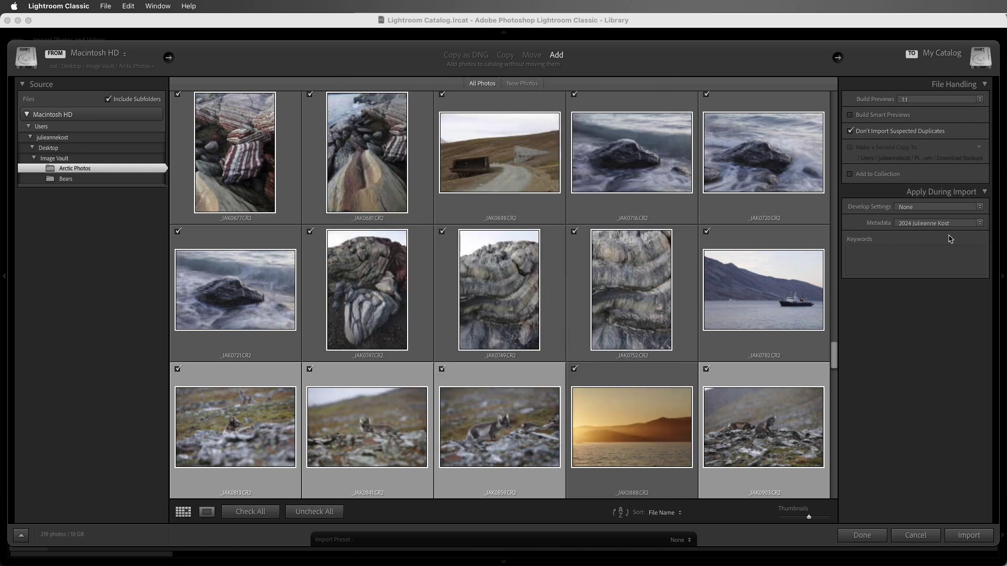
Step: Keep the new copyright preset under Apply During Import and add the keyword Arctic
{"action": "left_click", "coordinate": [979, 224]}
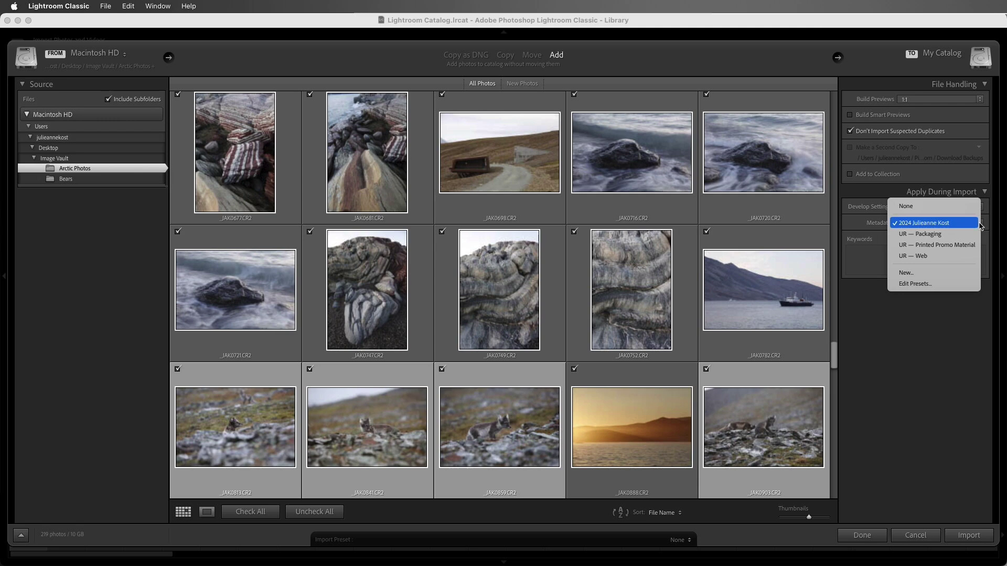
{"action": "left_click", "coordinate": [968, 223]}
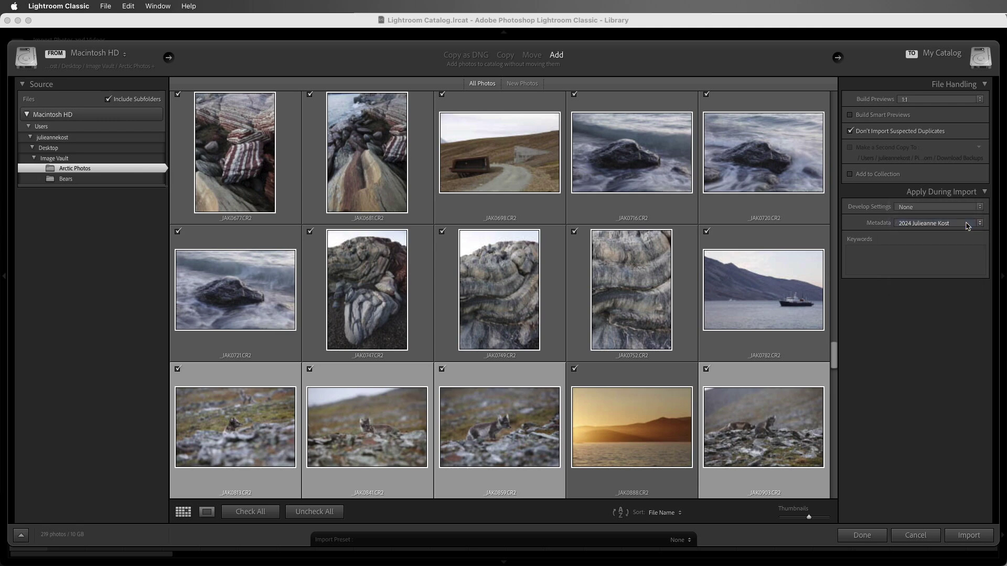
{"action": "left_click", "coordinate": [895, 256]}
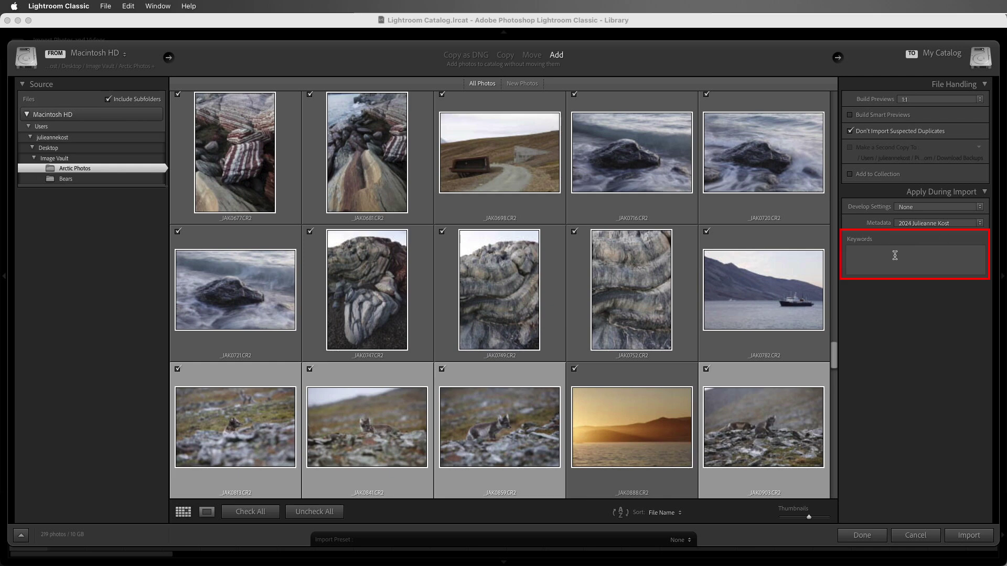
{"action": "type", "text": "Arctic"}
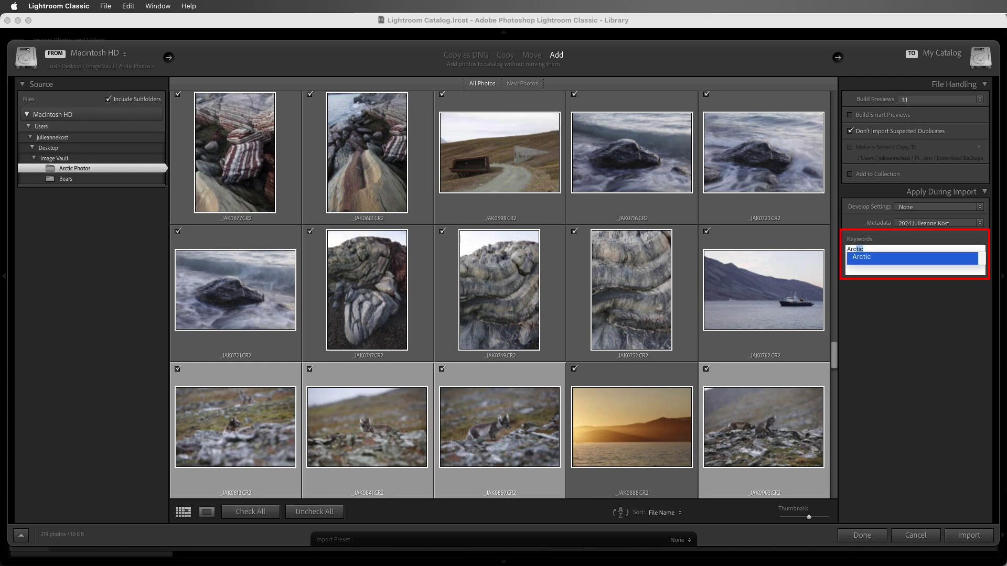
{"action": "key", "text": "Return"}
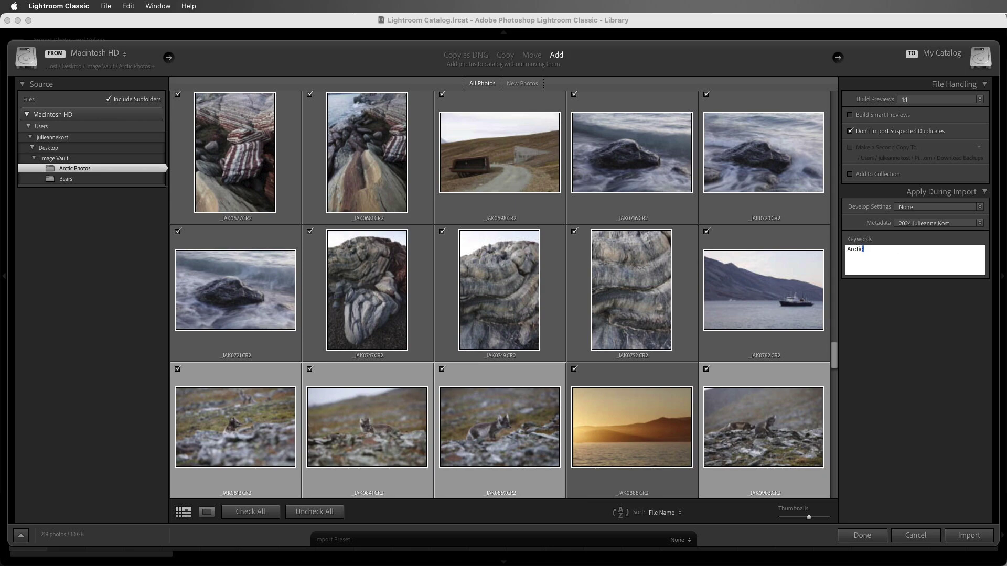
Step: Finish keyword entry and import the 219 checked Arctic photos
{"action": "left_click", "coordinate": [969, 536]}
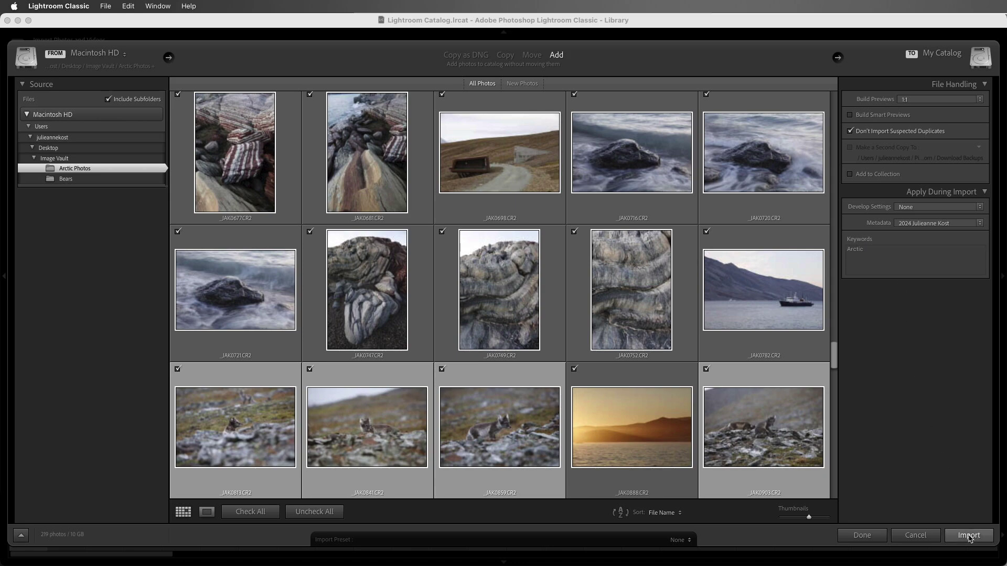
{"action": "left_click", "coordinate": [970, 536]}
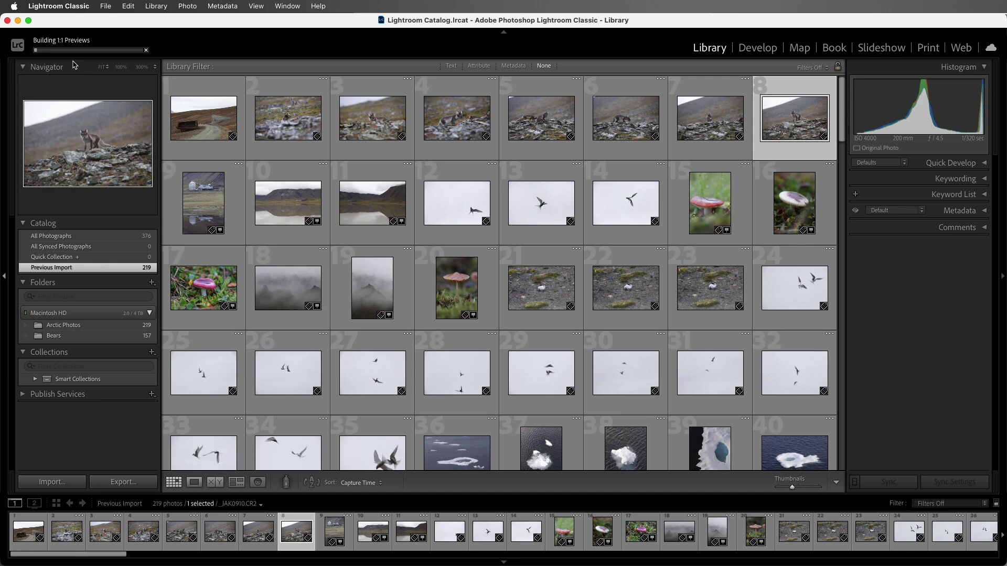
Step: Switch the Library to All Photographs, showing all 376 catalog photos
{"action": "left_click", "coordinate": [86, 239]}
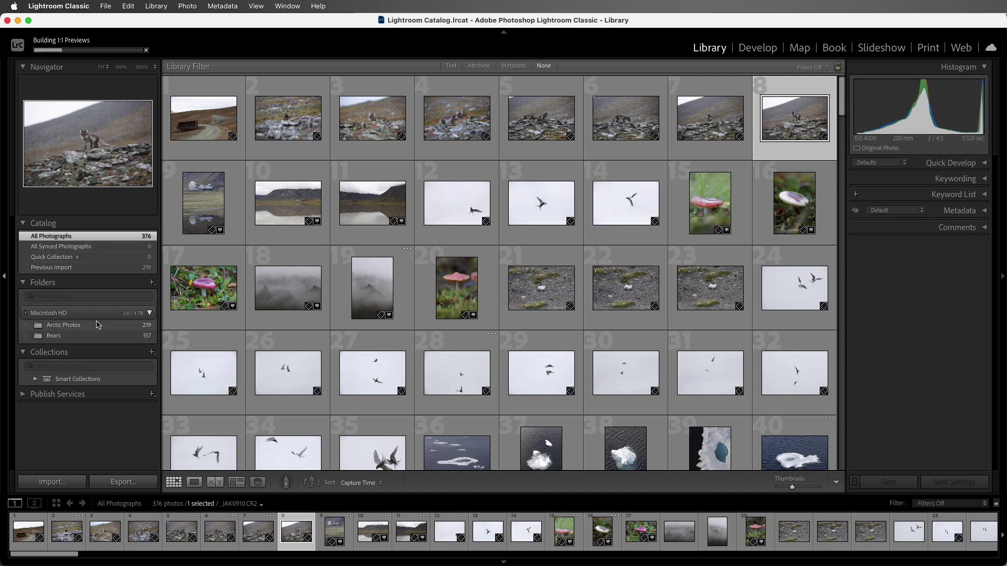
Step: Filter the Library to the Arctic Photos folder's 219 photos and select its first photo
{"action": "mouse_move", "coordinate": [99, 329]}
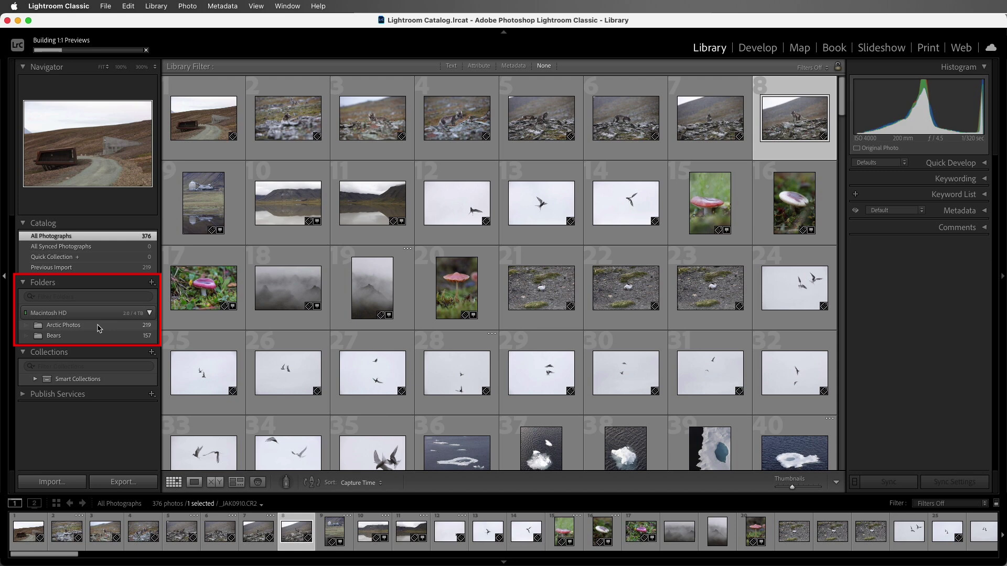
{"action": "left_click", "coordinate": [99, 329]}
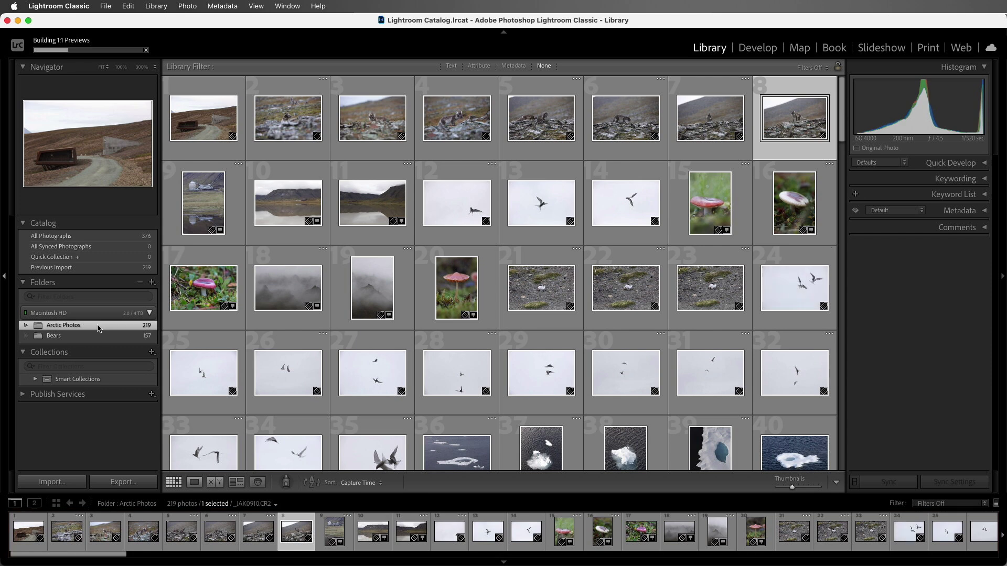
{"action": "left_click", "coordinate": [216, 125]}
{"action": "left_click", "coordinate": [187, 7]}
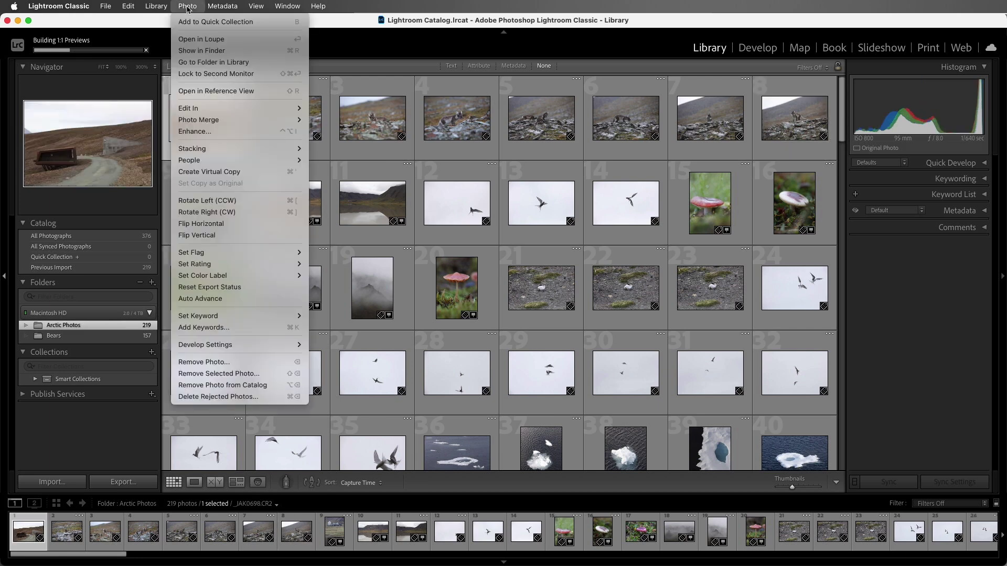
Step: Show _JAK0698.CR2 in Finder, inside Arctic Photos under Image Vault on the Desktop
{"action": "left_click", "coordinate": [237, 52]}
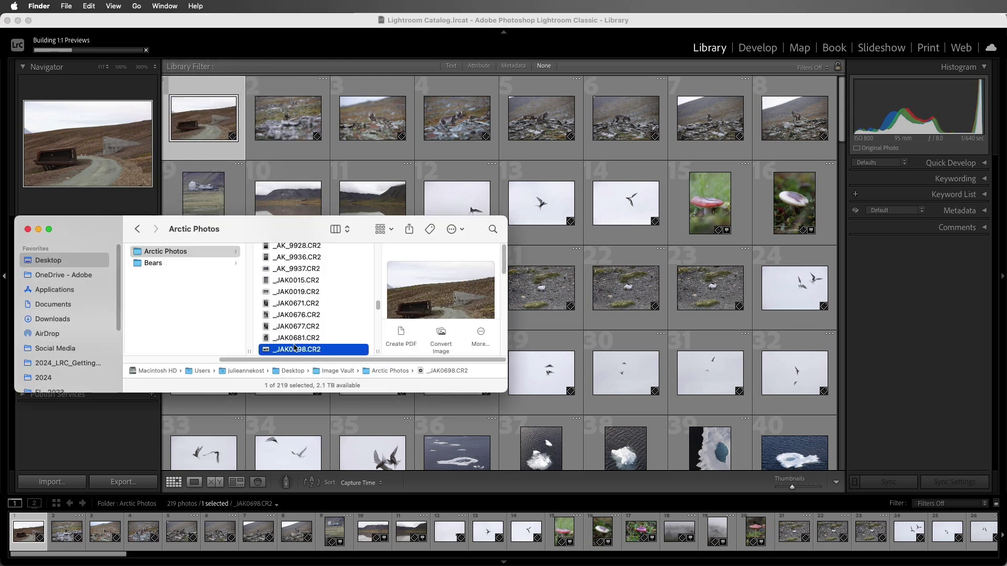
{"action": "left_click_drag", "start_coordinate": [291, 360], "coordinate": [201, 359]}
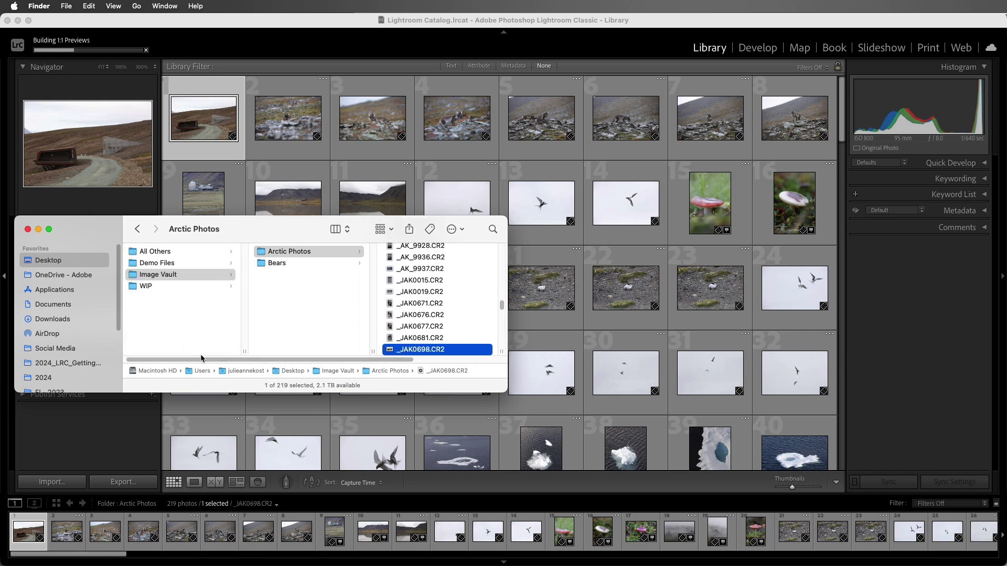